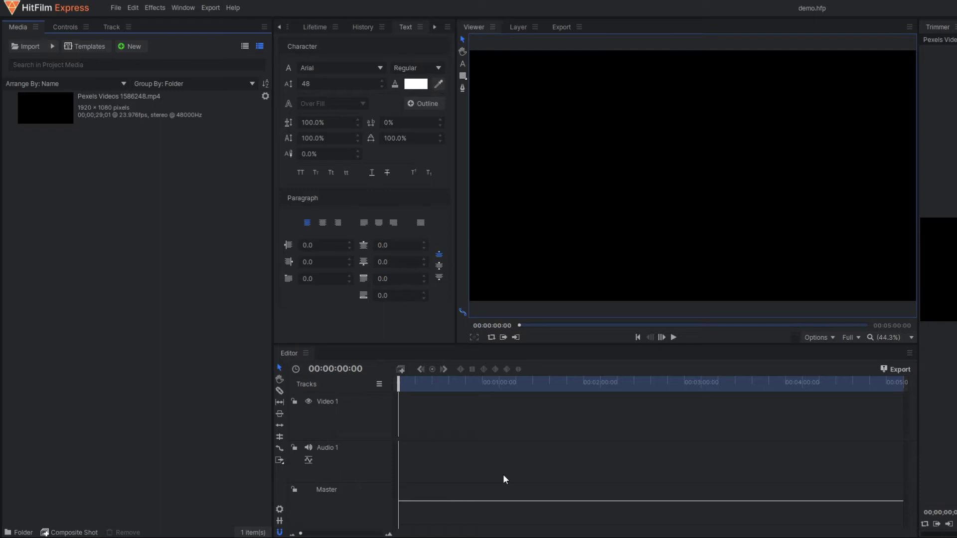
Add Pexels Videos 1586248.mp4 to the timeline and delete its unlinked audio clip
left_click_drag(56, 118, 399, 417)
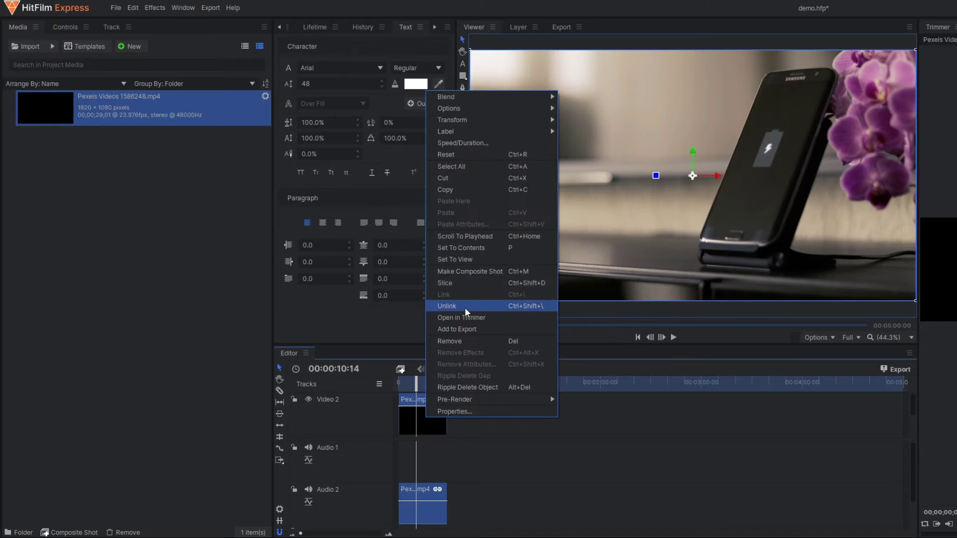
left_click(464, 307)
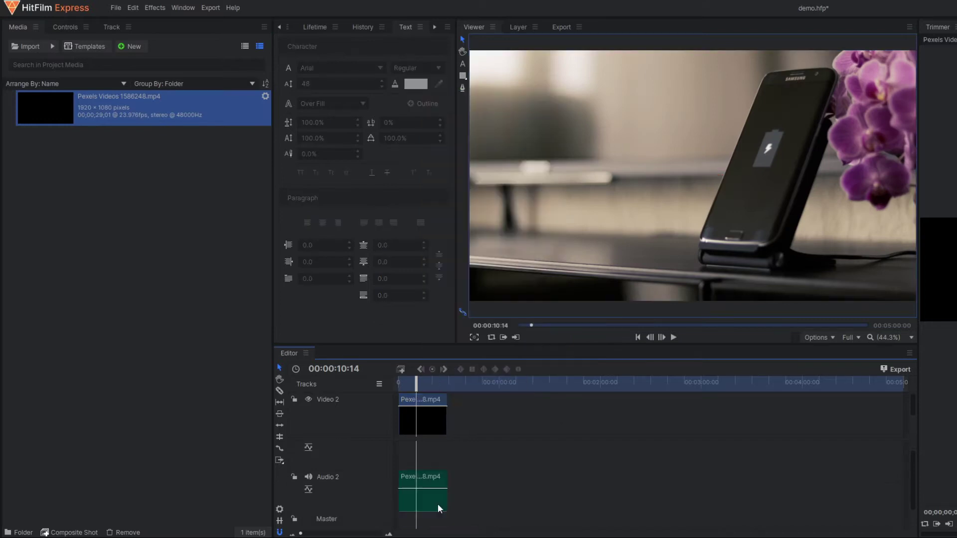
left_click(438, 504)
key("Delete")
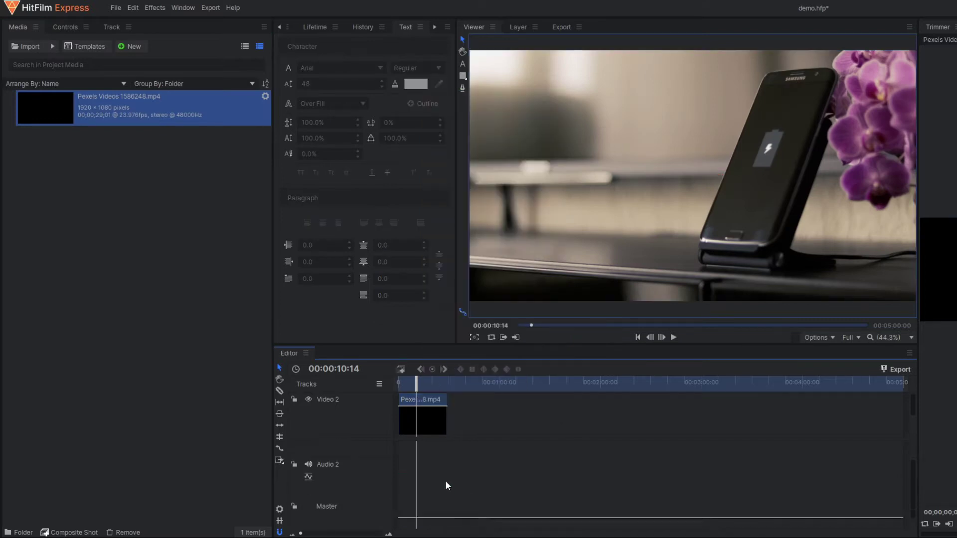
scroll(421, 385, "up", 3)
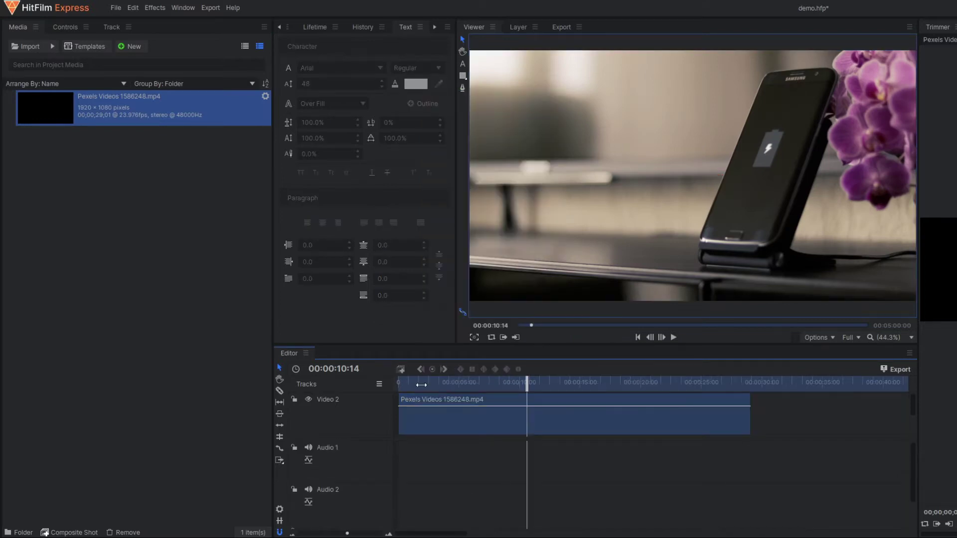
Move the playhead near the start of the phone clip
left_click(421, 385)
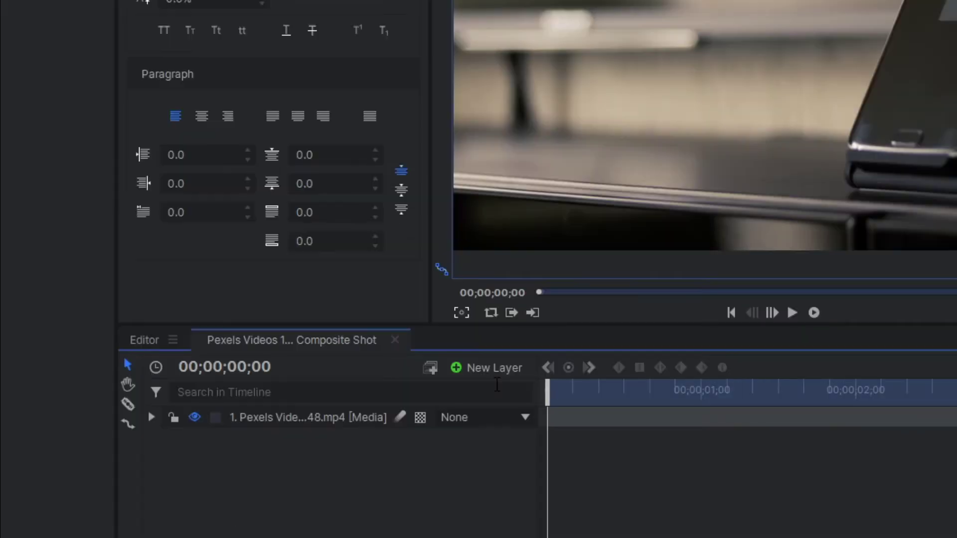
Add a new plane layer named 'ouline'
left_click(492, 368)
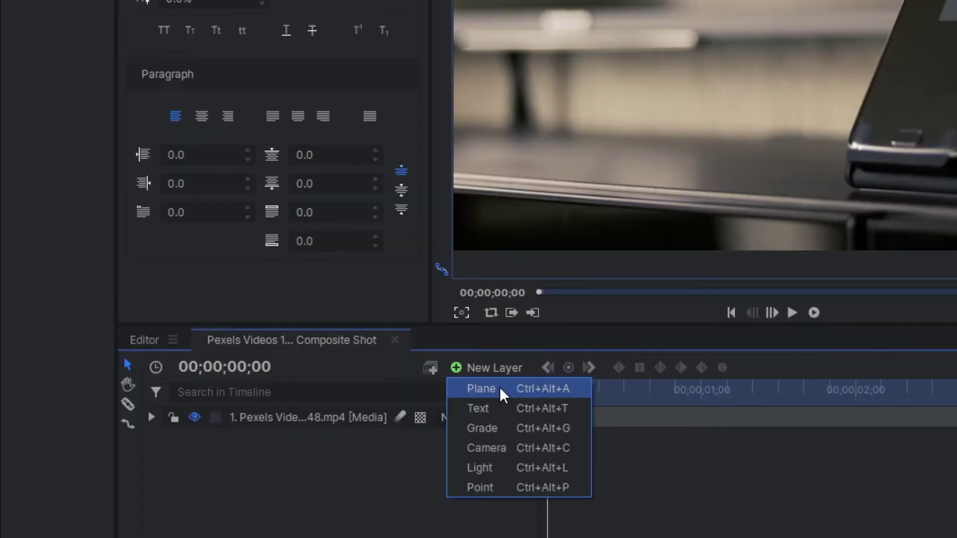
left_click(499, 388)
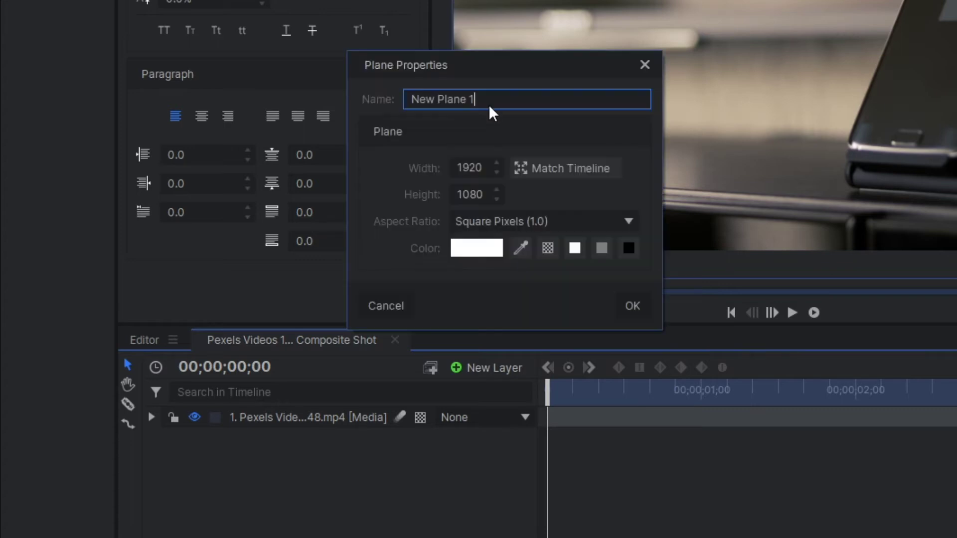
left_click_drag(489, 104, 373, 100)
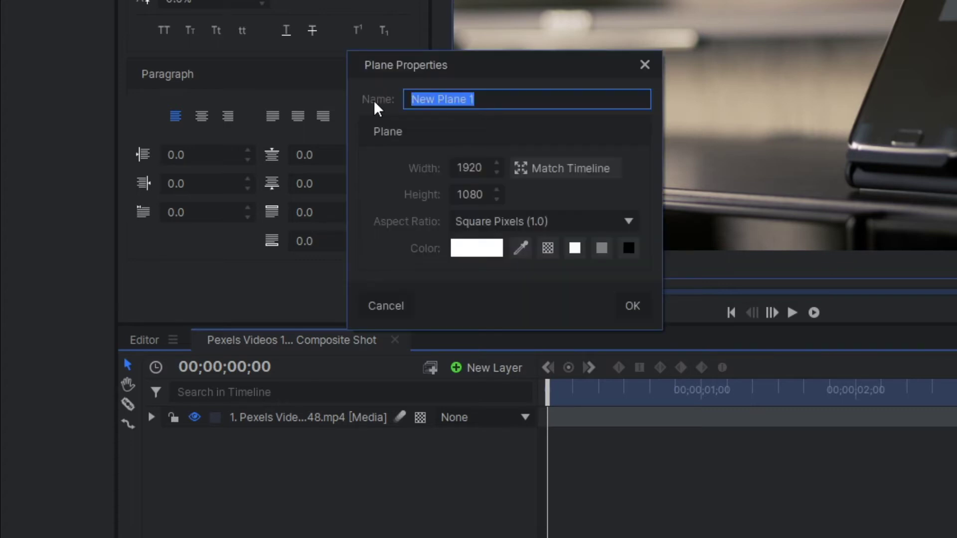
type("ouline")
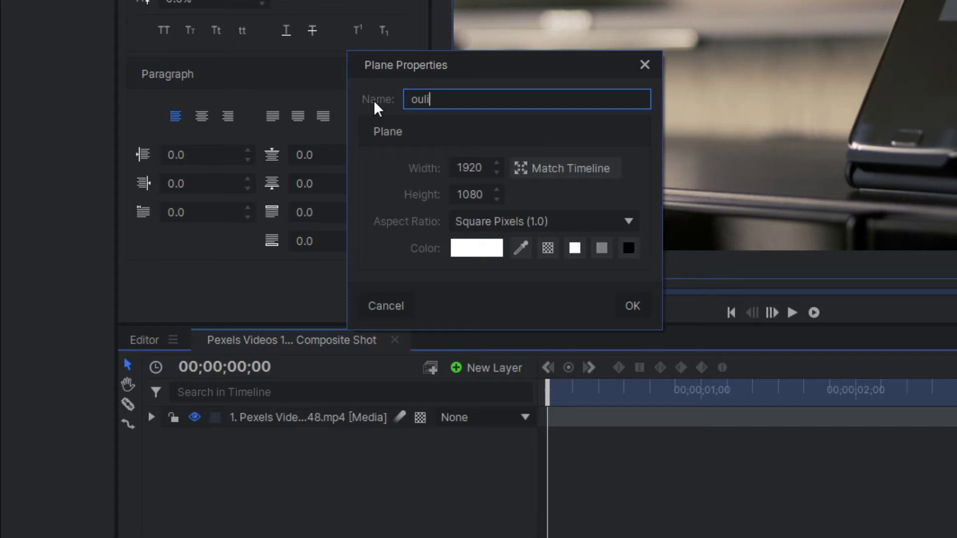
left_click(633, 307)
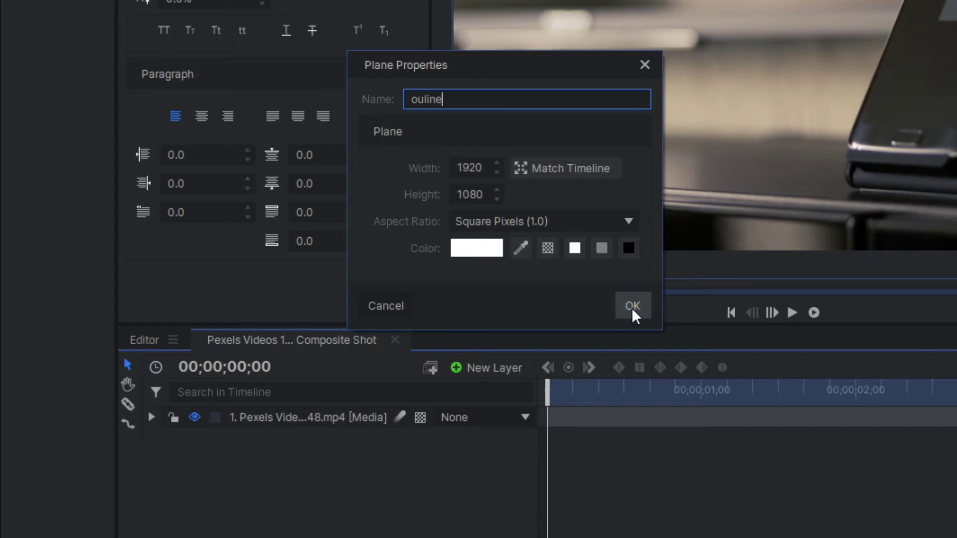
Lower the ouline plane's opacity to 0%, then collapse and select the layer
left_click(301, 435)
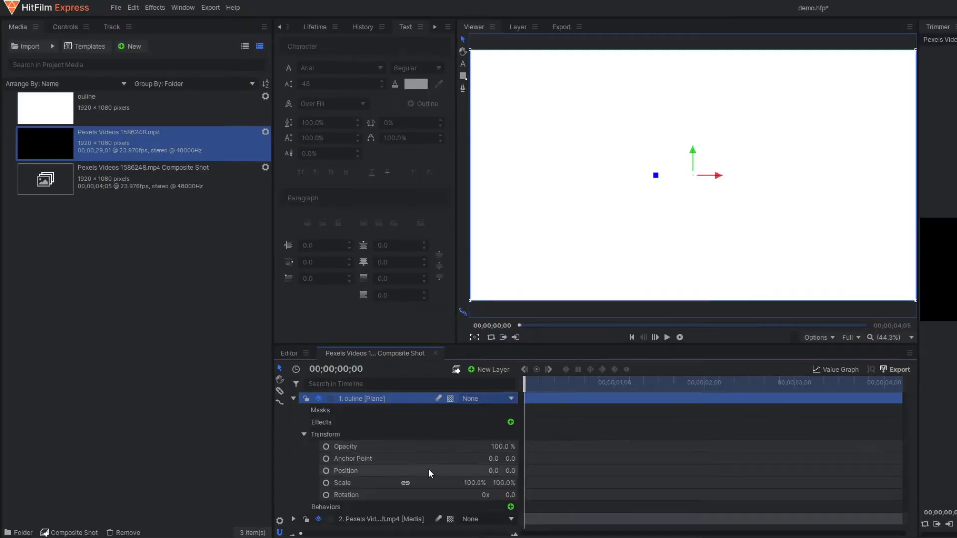
left_click_drag(506, 447, 499, 447)
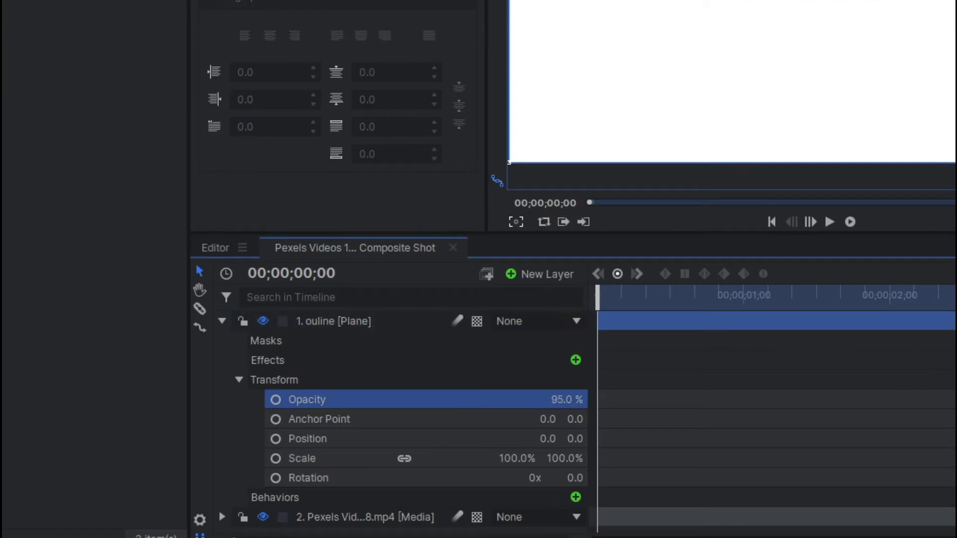
left_click_drag(567, 399, 518, 399)
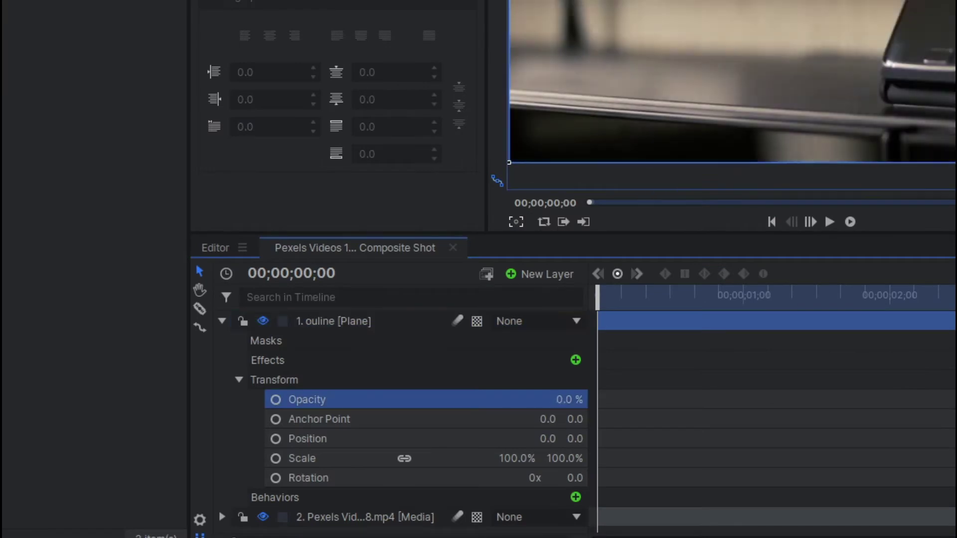
left_click(222, 319)
left_click(329, 321)
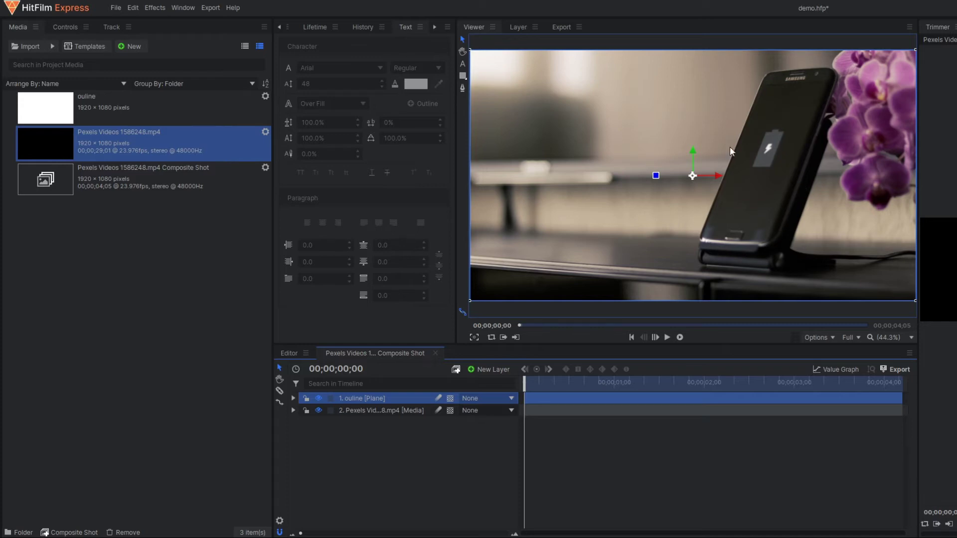
With the mask tool, trace points from the phone's top-right corner to its bottom-left corner
left_click(462, 89)
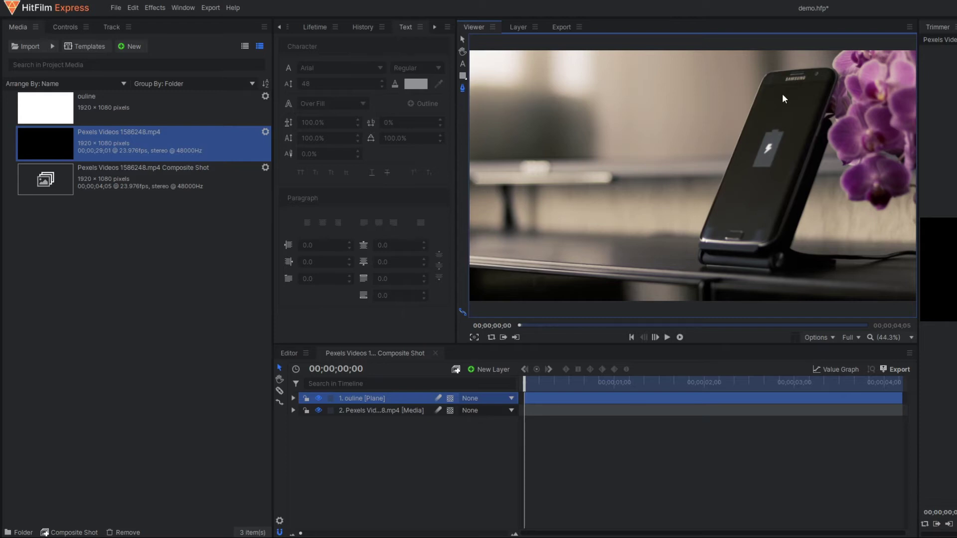
scroll(783, 94, "up", 2)
scroll(770, 80, "down", 1)
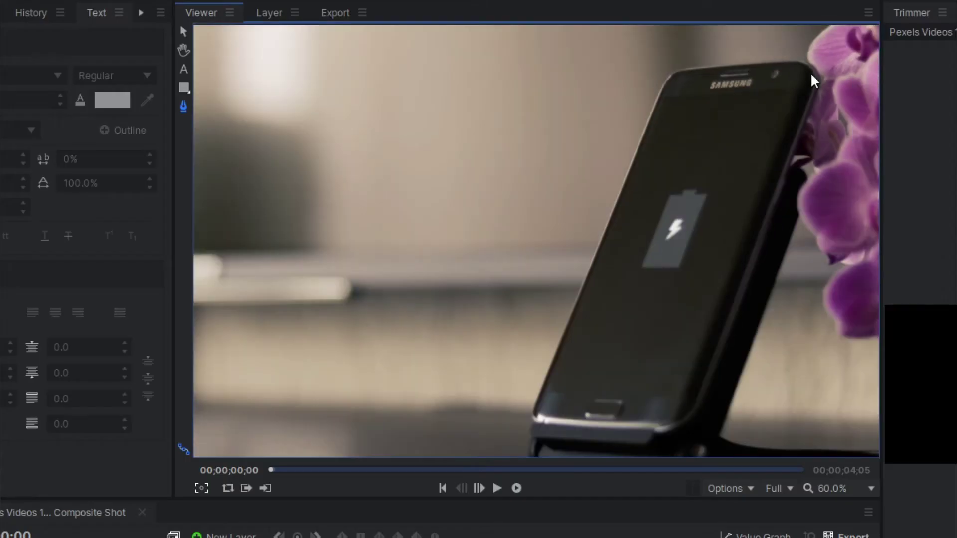
left_click(809, 76)
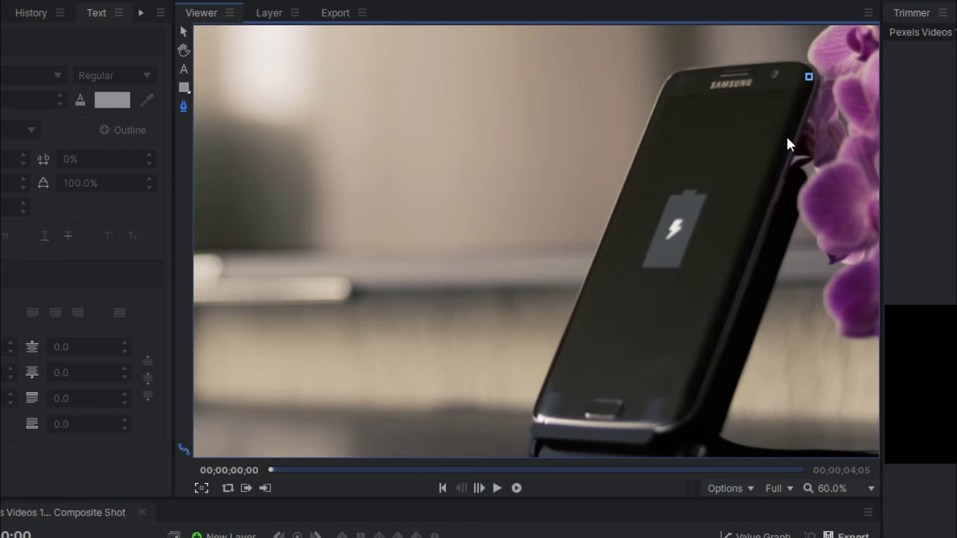
left_click(680, 415)
left_click(643, 421)
left_click(563, 420)
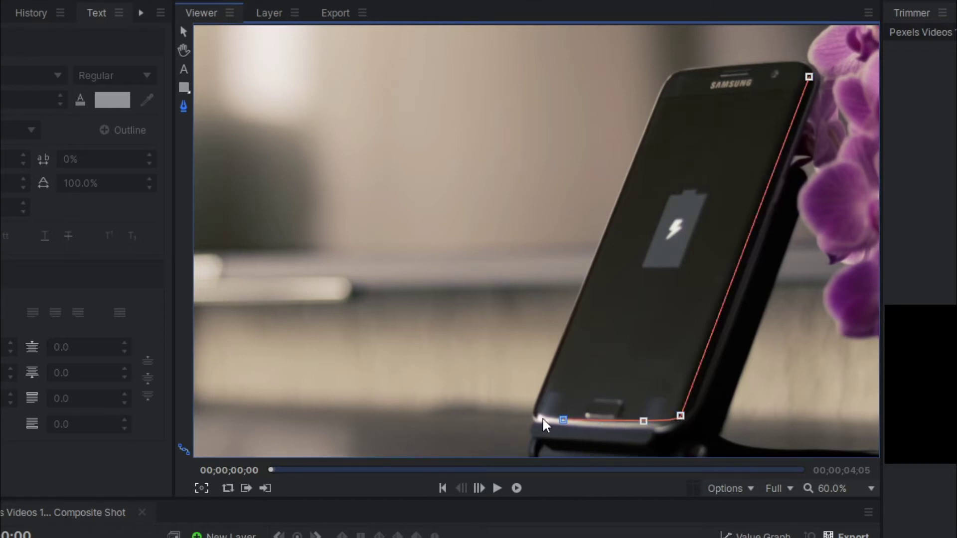
left_click(543, 419)
left_click(532, 414)
Continue the mask up the left edge and across the top, closing it at the start point
scroll(534, 411, "up", 2)
left_click(541, 387)
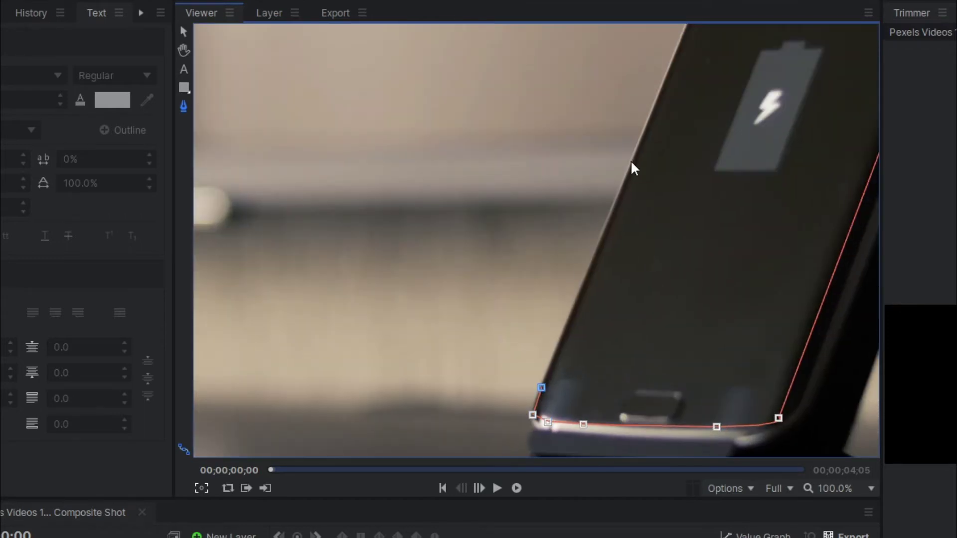
left_click(646, 124)
scroll(695, 65, "down", 3)
scroll(684, 90, "up", 6)
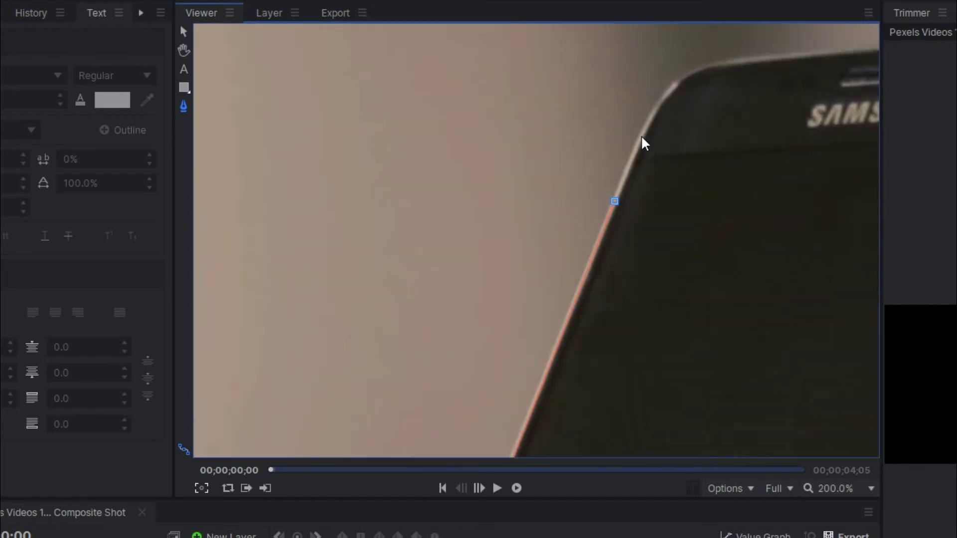
left_click(642, 138)
left_click_drag(778, 56, 822, 91)
scroll(869, 100, "down", 6)
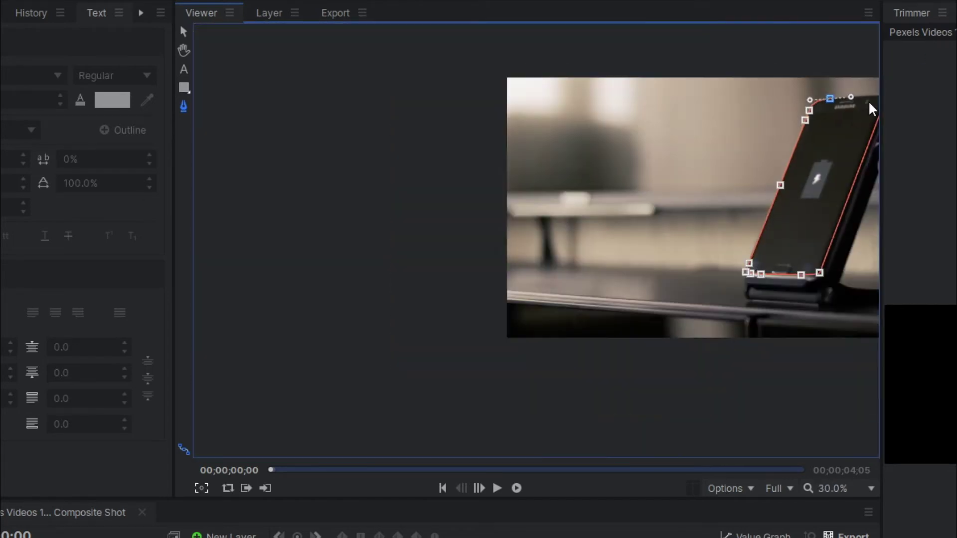
scroll(869, 107, "up", 3)
scroll(803, 116, "up", 3)
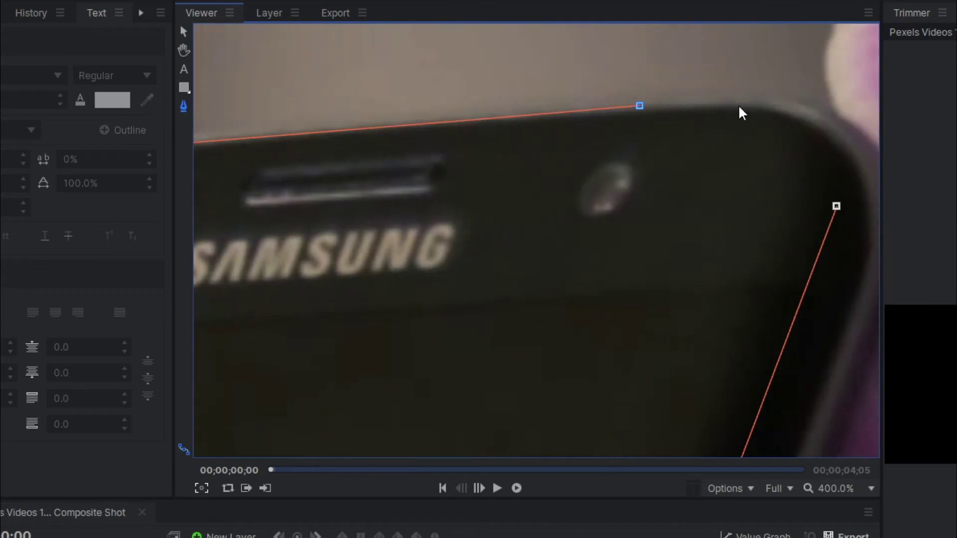
left_click(740, 106)
mouse_move(837, 206)
left_mouse_down()
mouse_move(843, 187)
mouse_move(835, 204)
left_mouse_up()
scroll(791, 251, "down", 6)
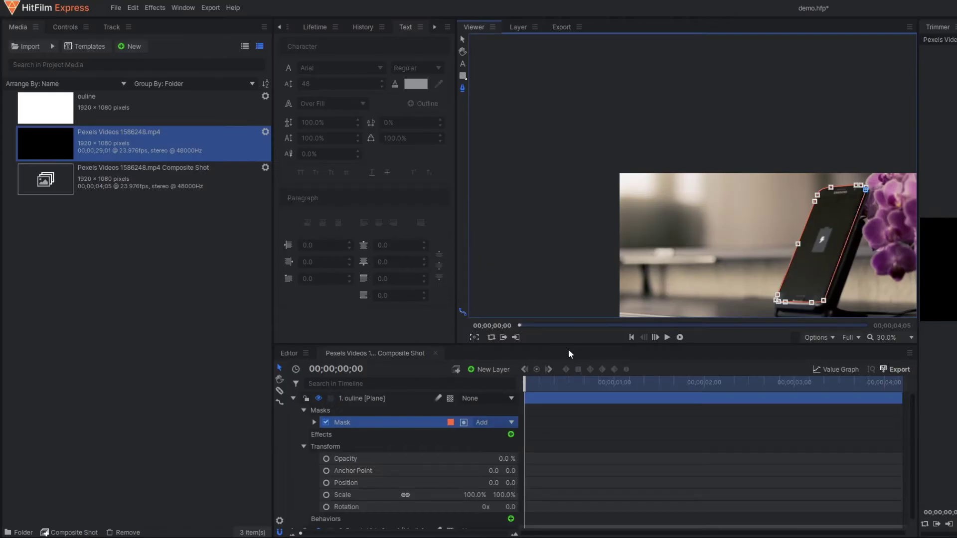
Set the ouline plane's opacity to 100% and select the layer
left_click(506, 464)
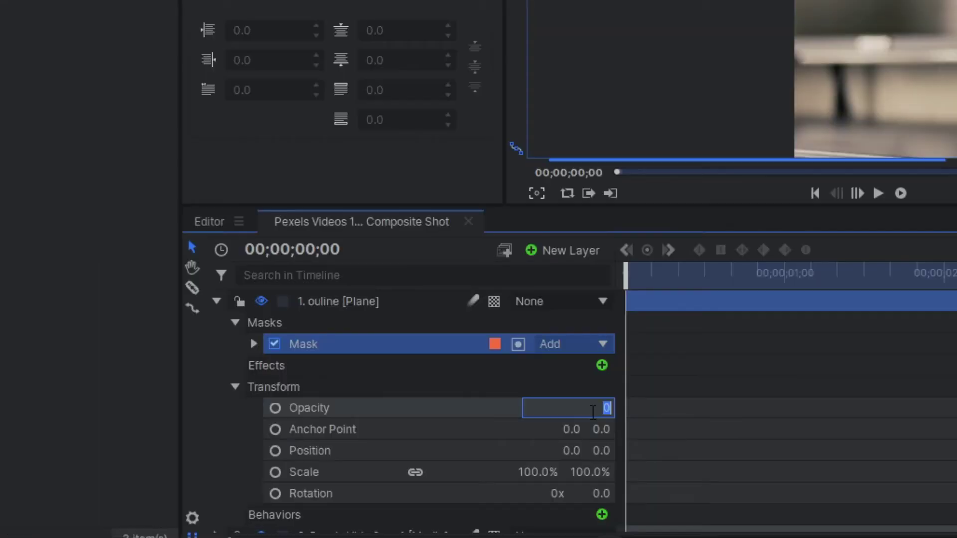
type("100")
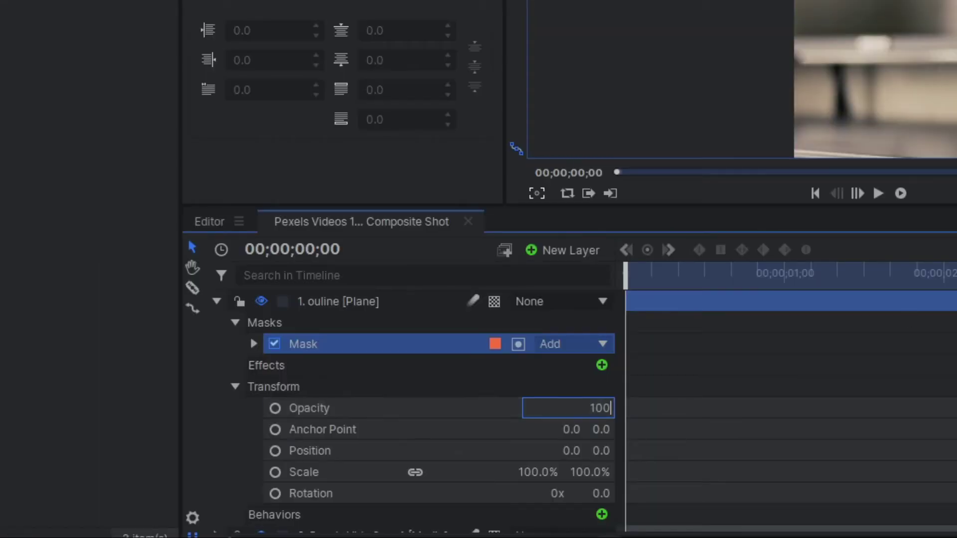
key("Return")
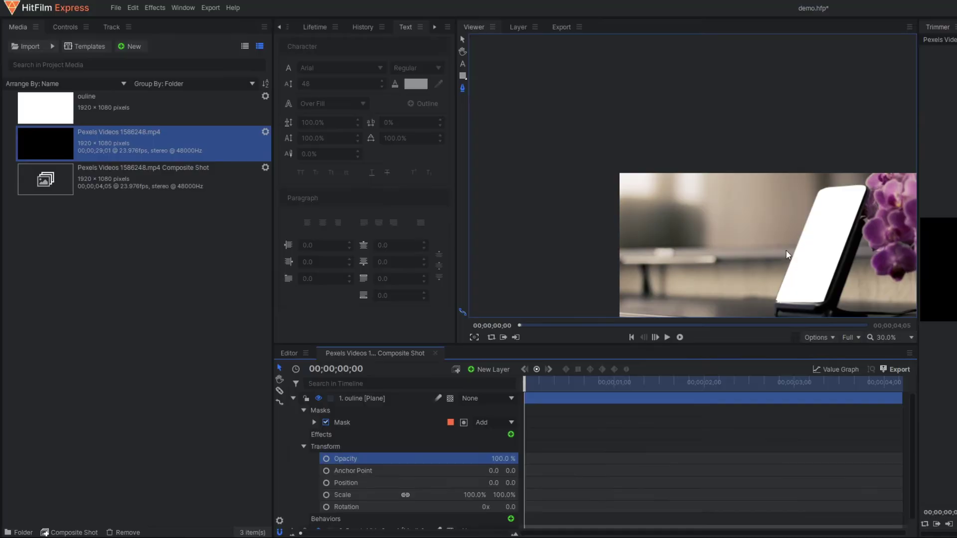
left_click(356, 422)
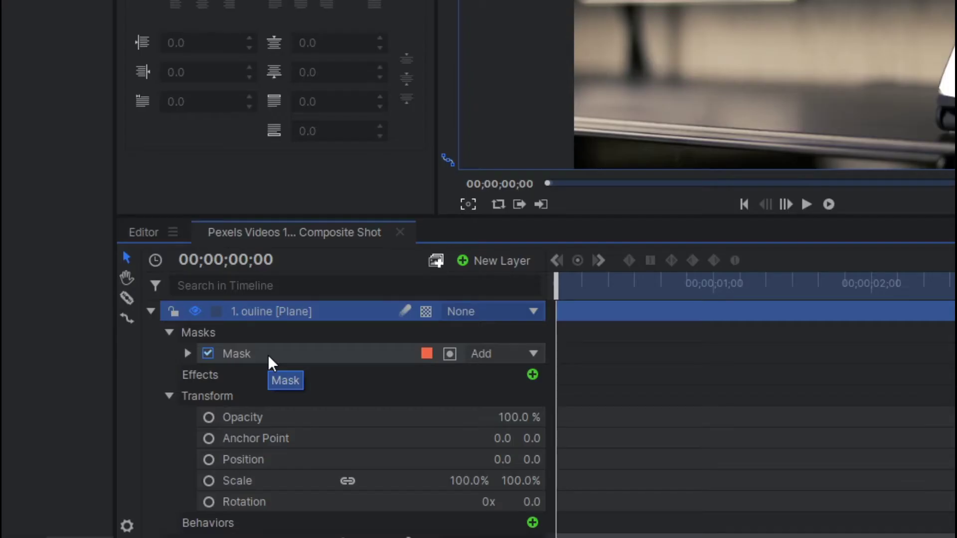
Duplicate the ouline mask, set the copy to Subtract, and expand the first mask
left_click(259, 352)
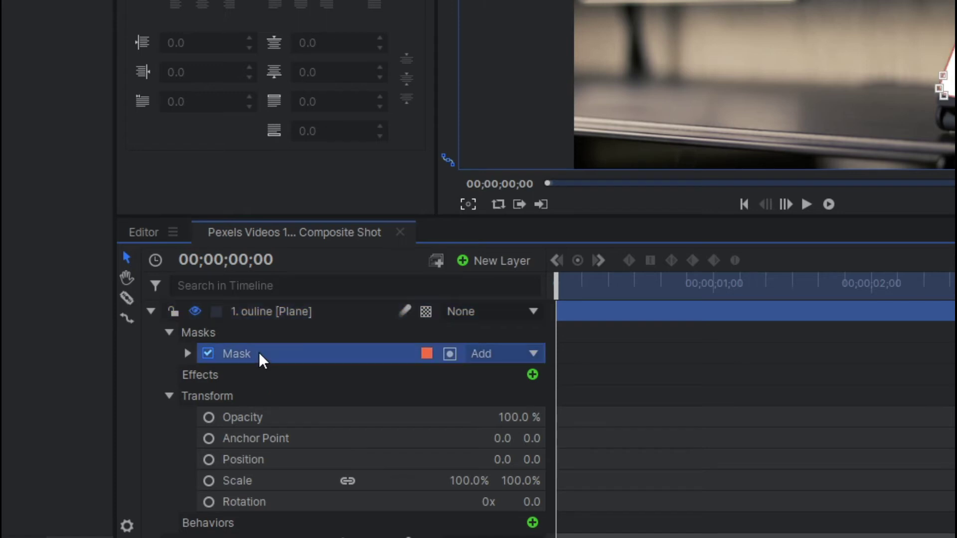
key("ctrl+d")
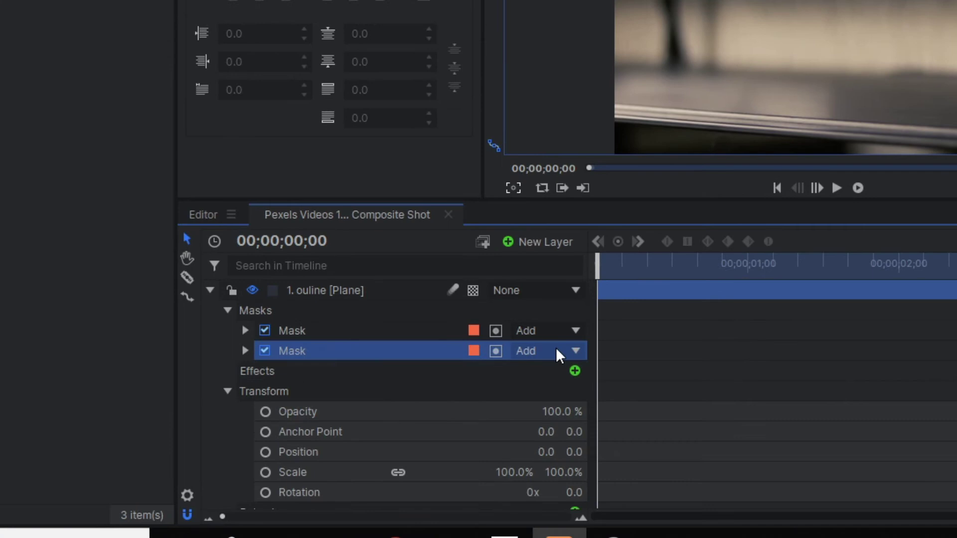
left_click(574, 350)
left_click(551, 521)
left_click(294, 331)
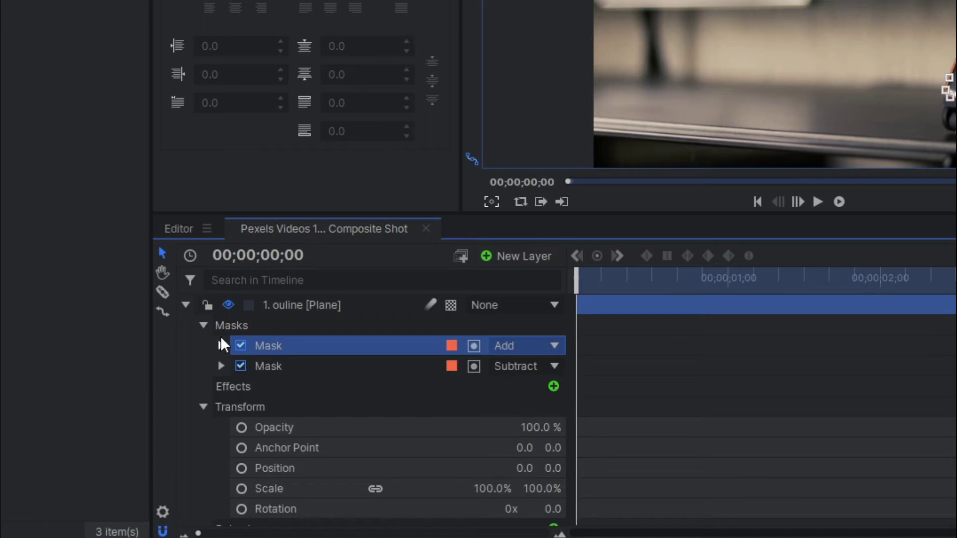
left_click(221, 346)
Set the first mask's Expansion to 8.0 px, leaving a thin white ring around the phone
left_click(240, 367)
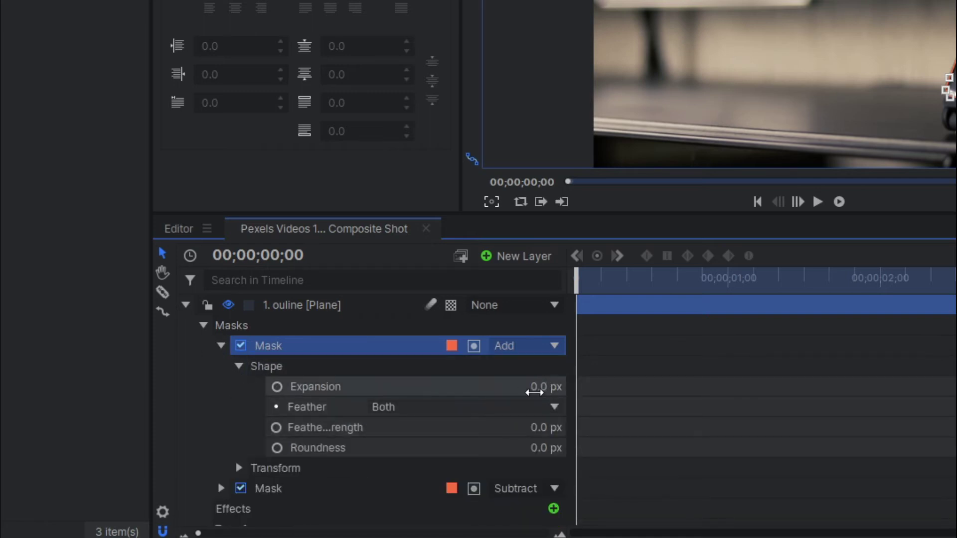
left_click_drag(534, 392, 555, 392)
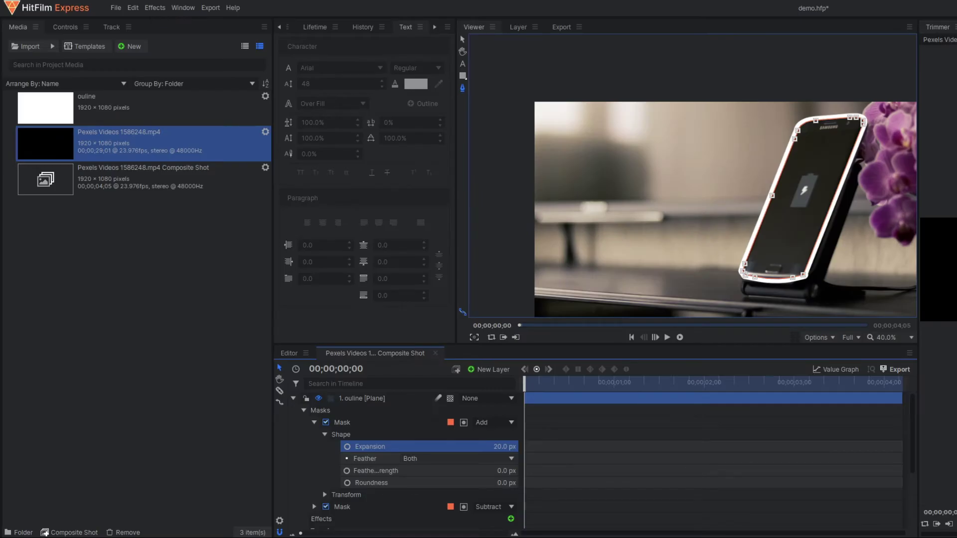
left_click_drag(505, 447, 497, 447)
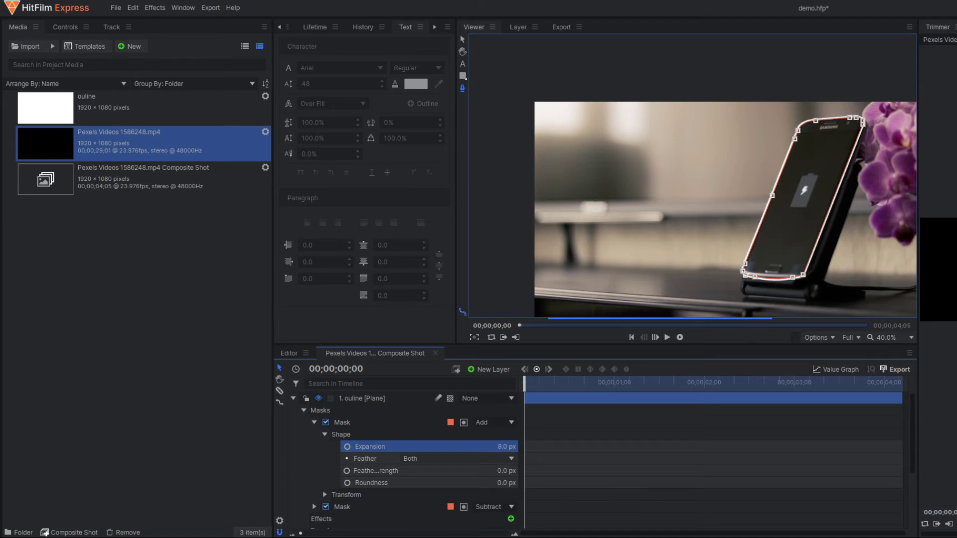
left_click(366, 399)
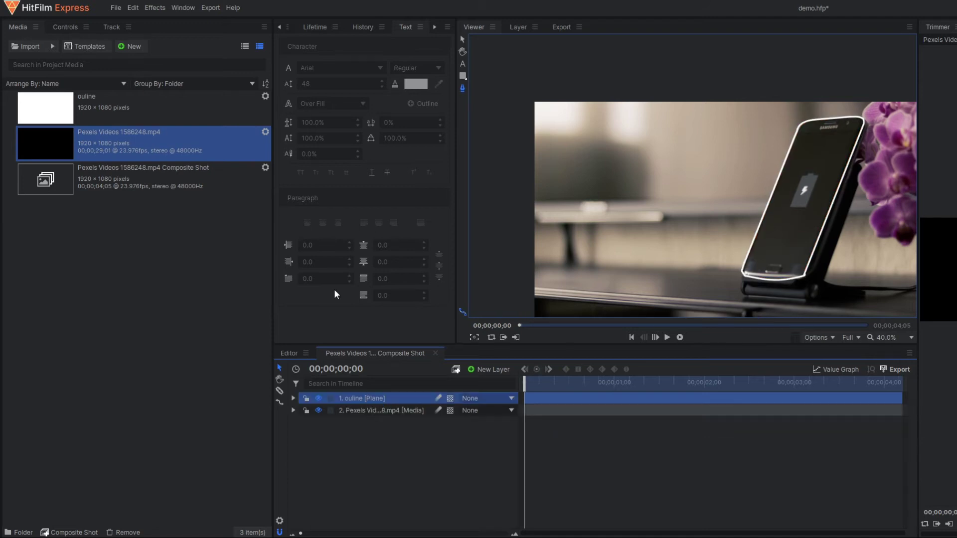
Search the effects library for 'neon' and apply Neon Glow to the ouline layer
left_click(278, 27)
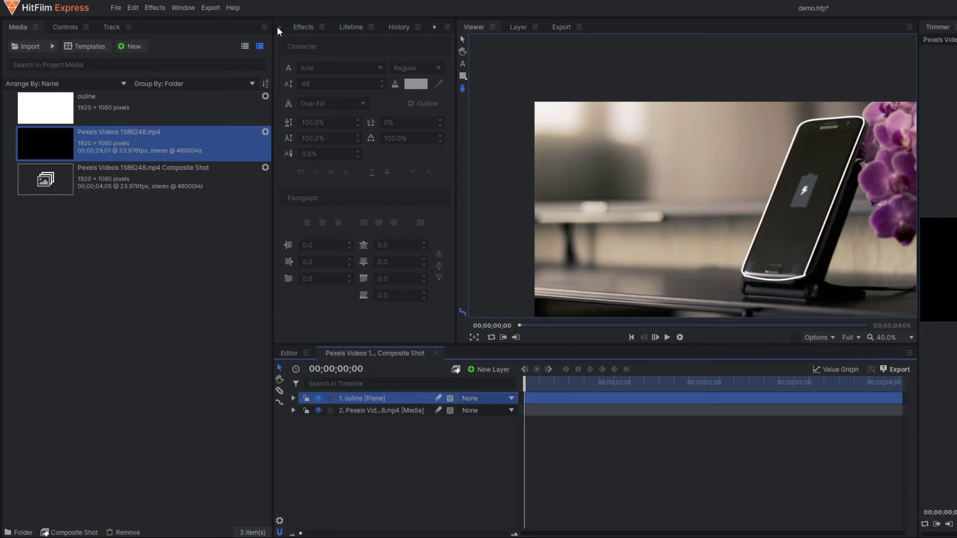
left_click(303, 28)
left_click(315, 45)
type("n")
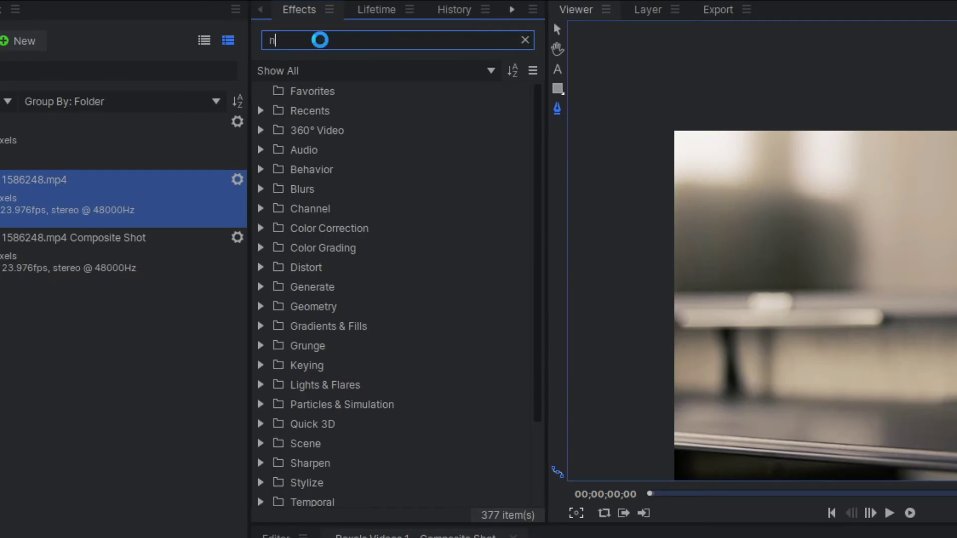
type("eon")
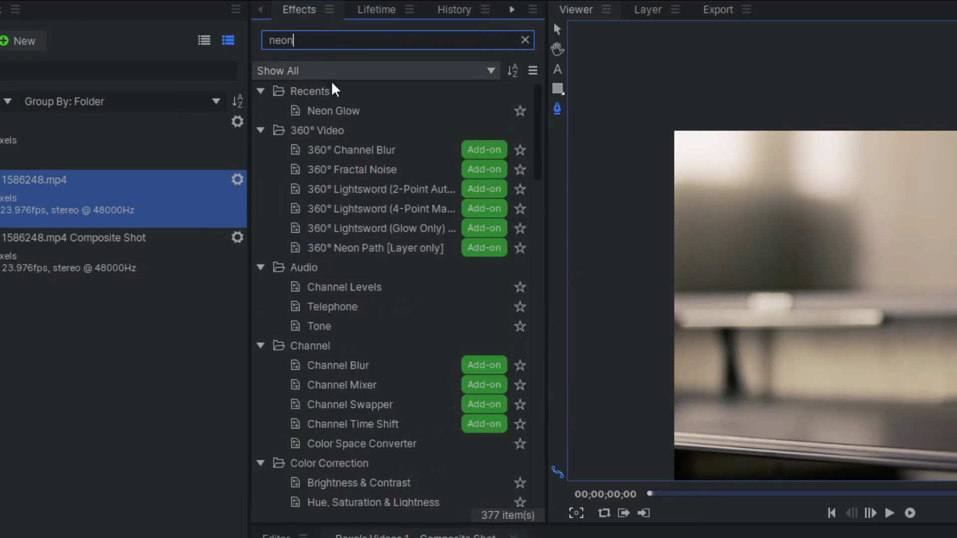
left_click(355, 114)
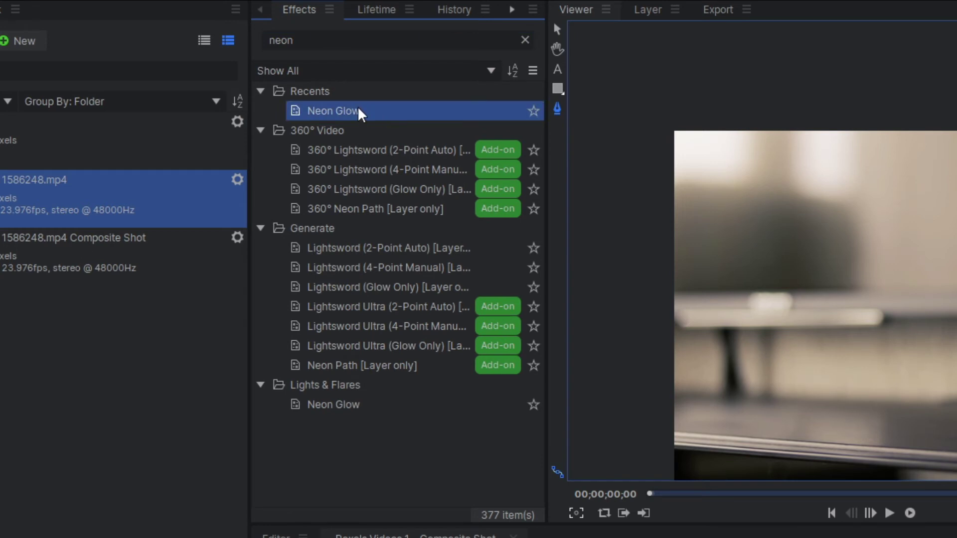
left_click_drag(359, 113, 324, 459)
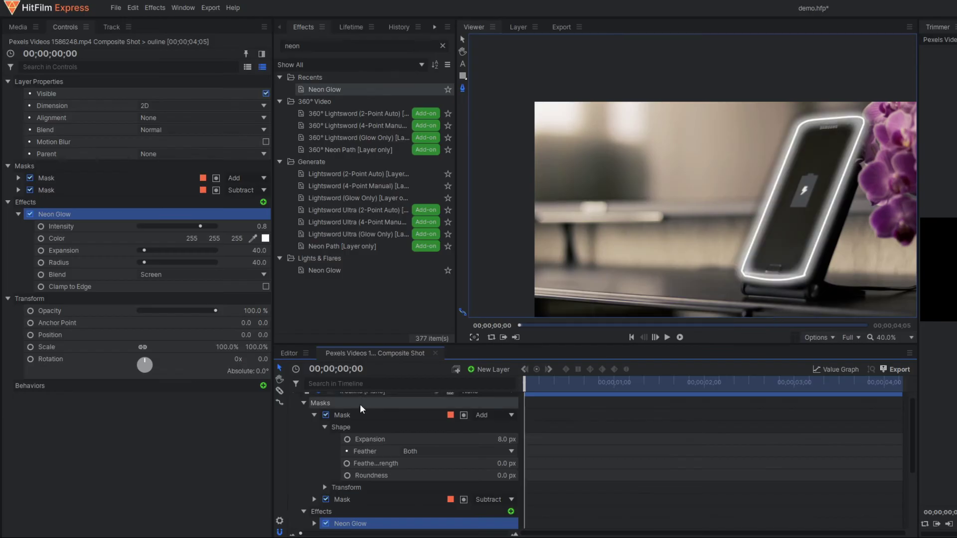
scroll(322, 464, "down", 3)
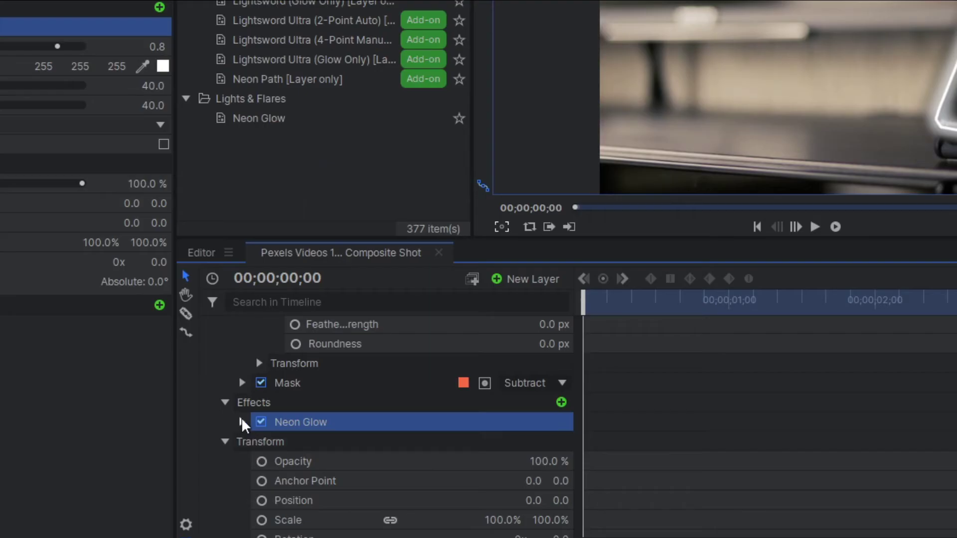
Set the Neon Glow colour to magenta (255, 0, 255) and its expansion to 45.0
left_click(314, 458)
scroll(471, 457, "down", 1)
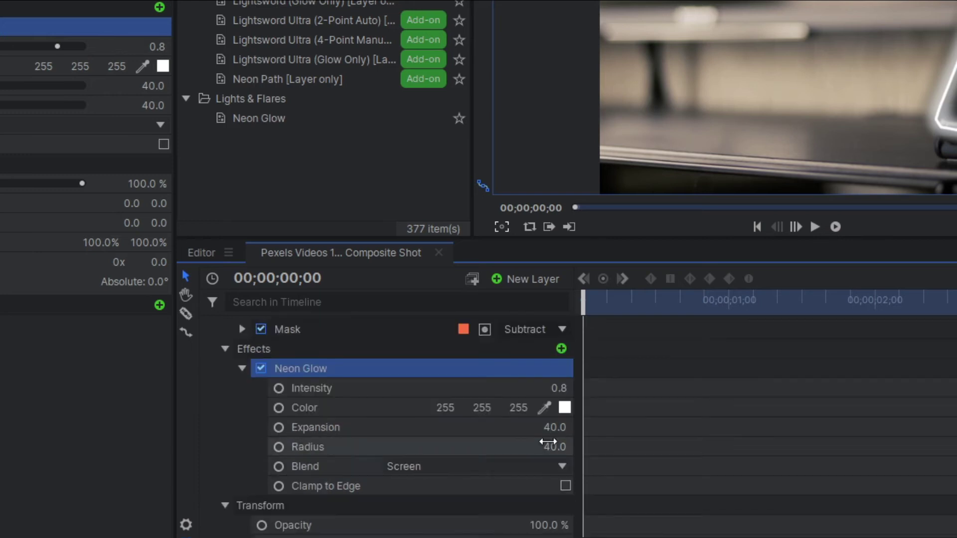
left_click(565, 408)
left_click(351, 104)
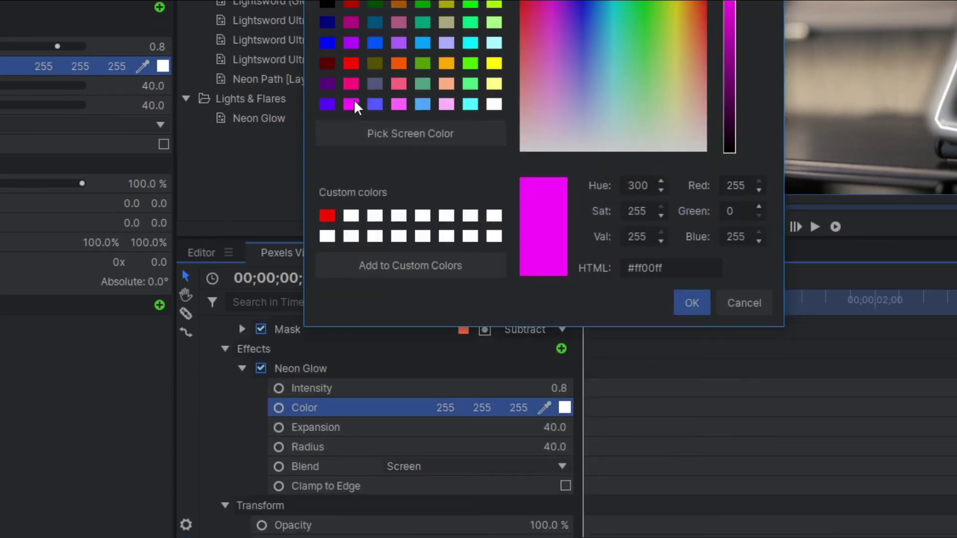
left_click(692, 305)
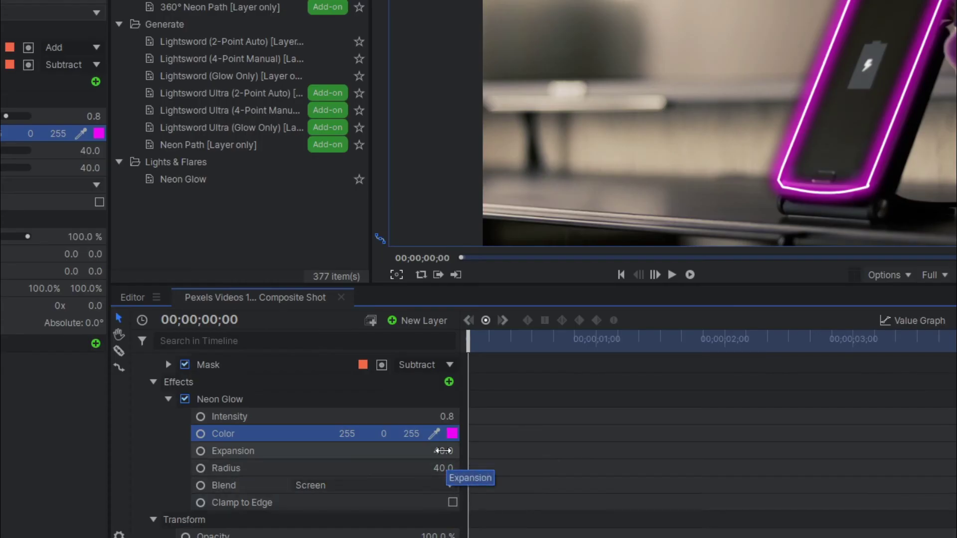
mouse_move(442, 451)
left_mouse_down()
mouse_move(457, 451)
mouse_move(440, 452)
left_mouse_up()
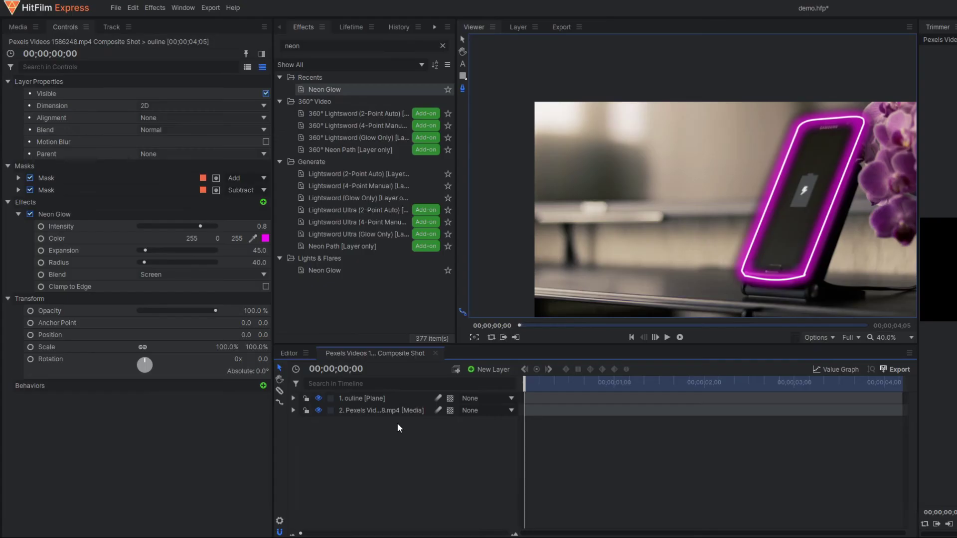
Place the playhead at frame 00;00;00;05 and select the ouline layer
left_click(536, 384)
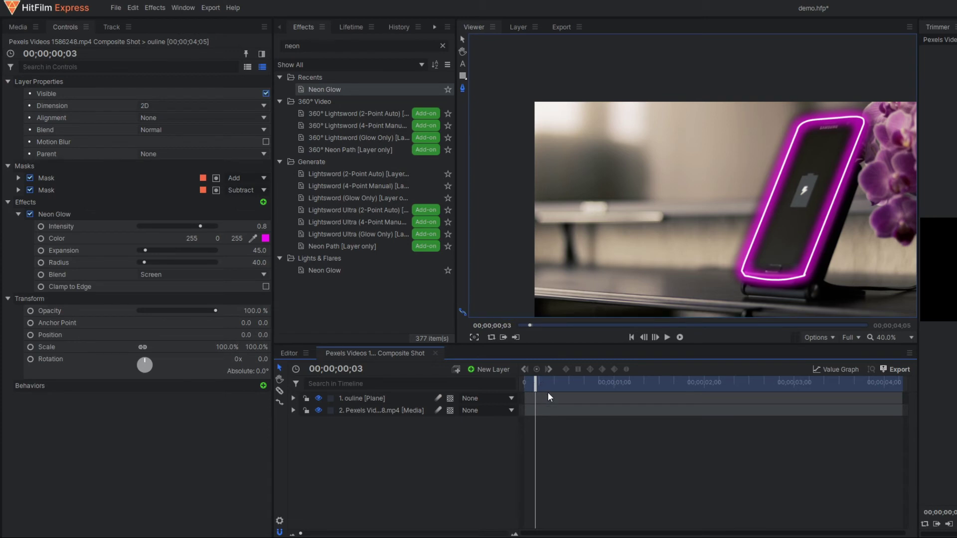
left_click(557, 379)
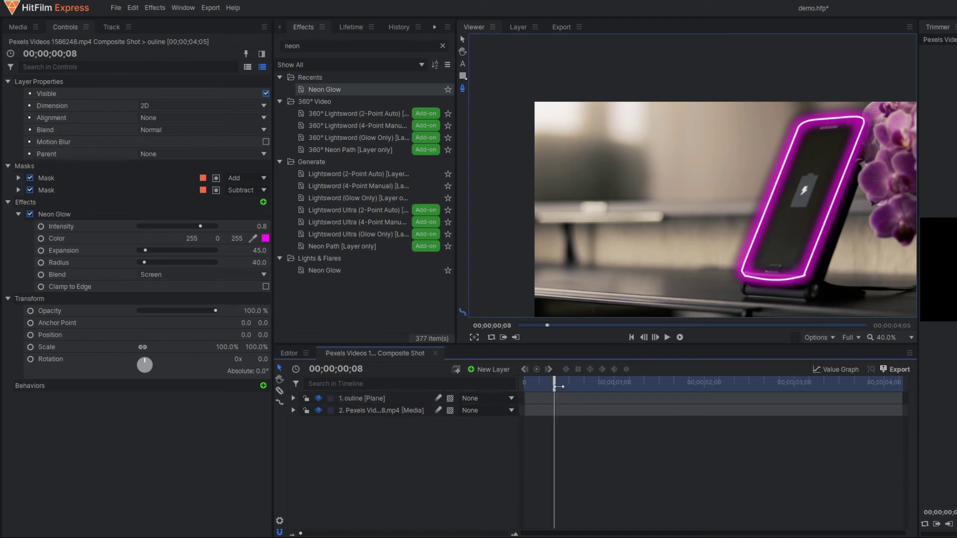
left_click_drag(558, 386, 544, 385)
left_click(374, 398)
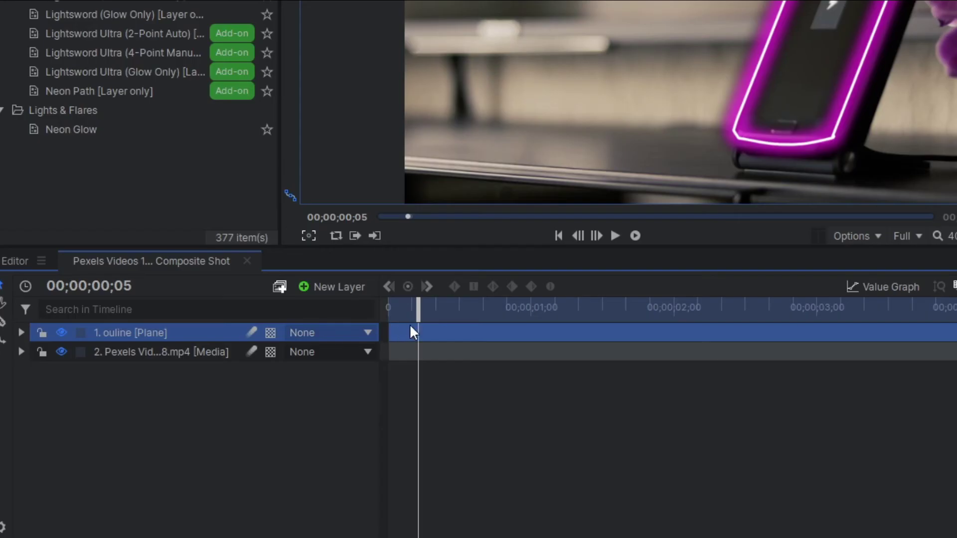
Slice the outline layer at frame 5 and again one frame later, then step through to check the blink
key("ctrl+shift+d")
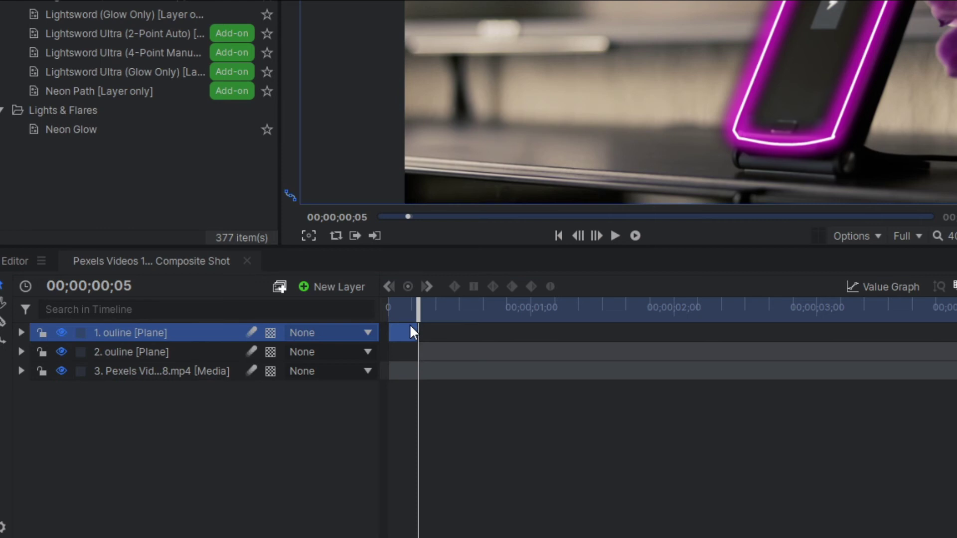
key("Right")
key("ctrl+shift+d")
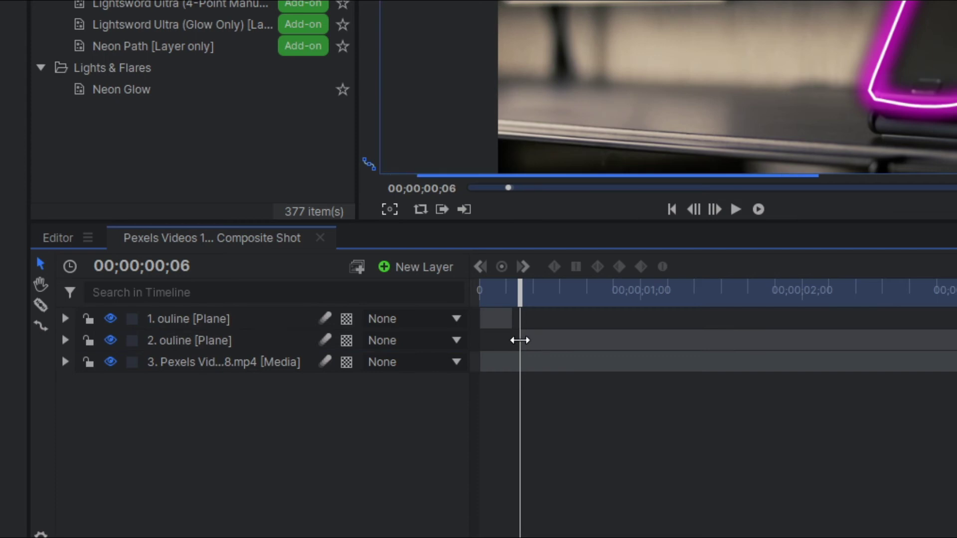
left_click(494, 295)
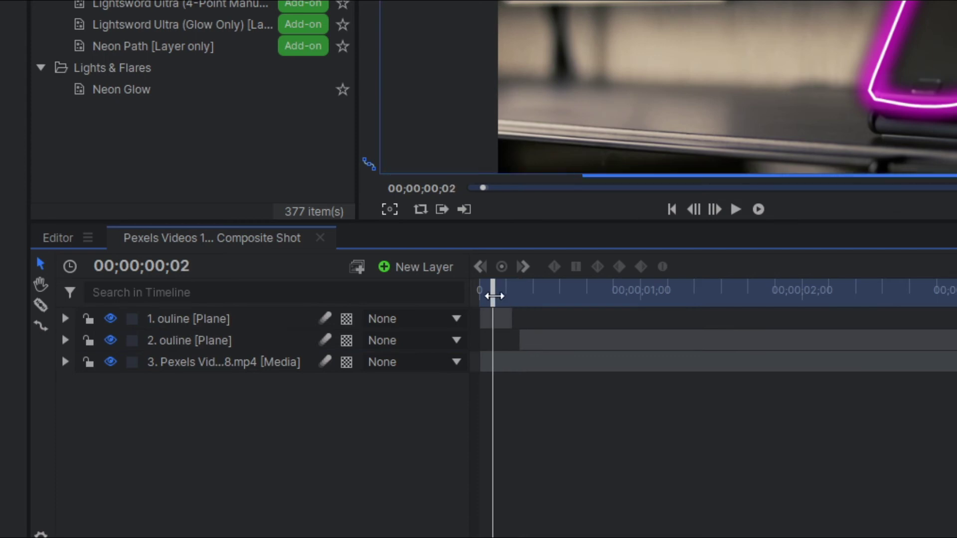
key("Right")
key("Right")
key("Right")
key("Right")
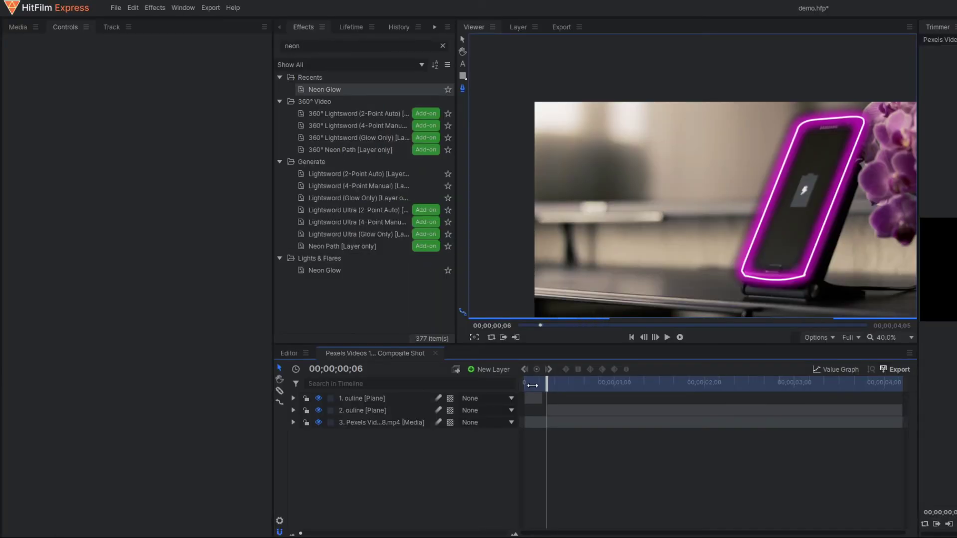
key("Right")
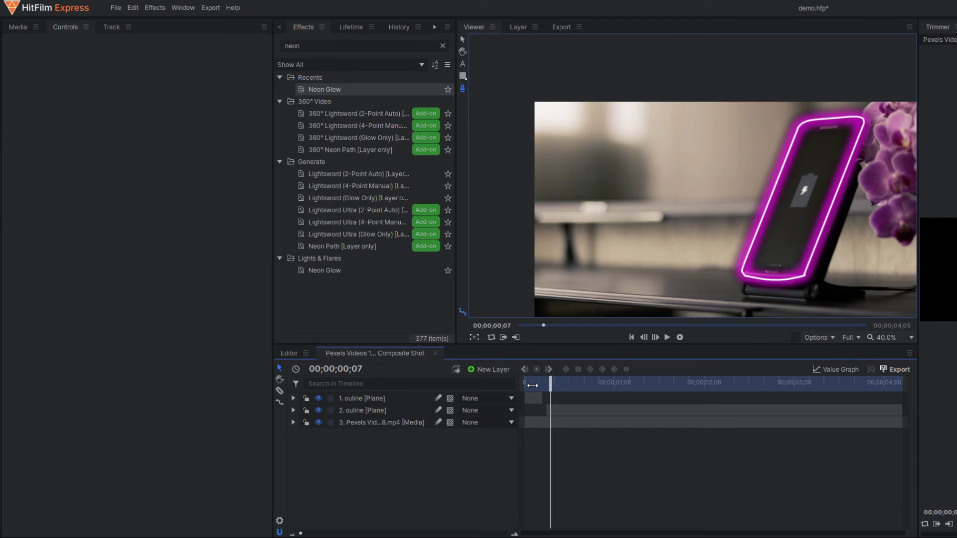
key("Right")
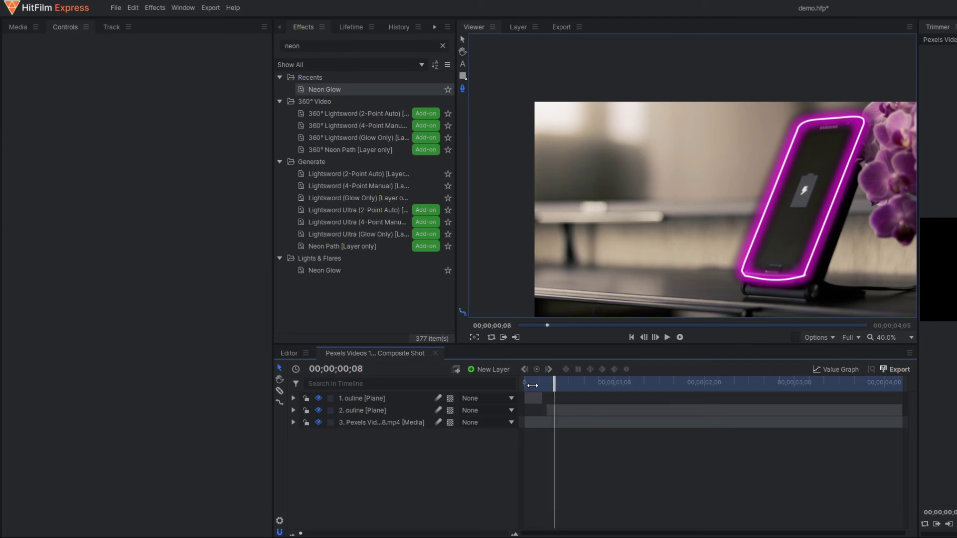